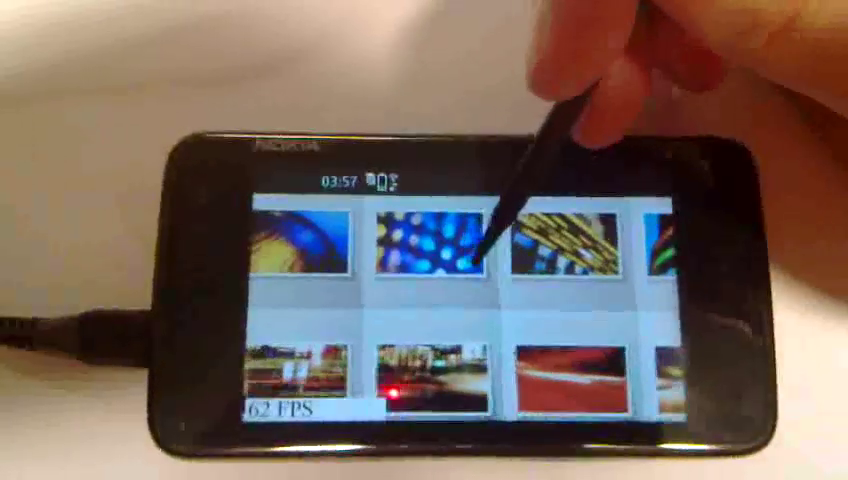
Pan the thumbnail grid about one column to the blue bokeh and green-curve photos.
drag(490, 265, 475, 250)
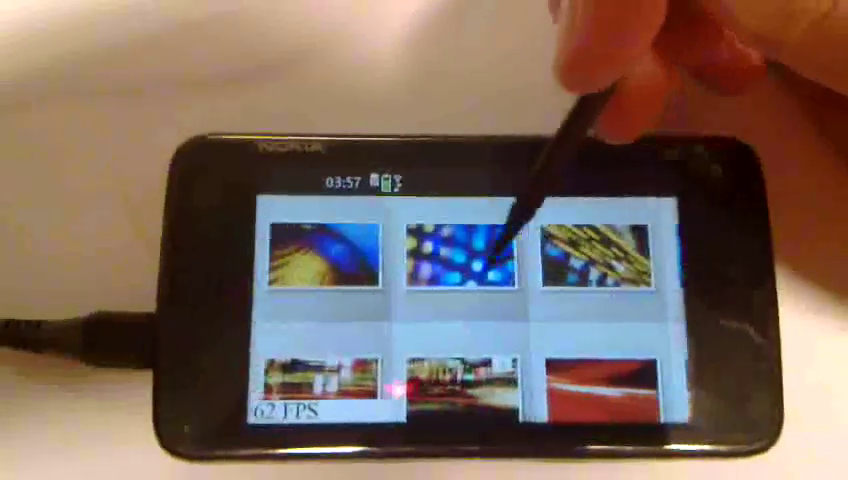
drag(560, 245, 505, 240)
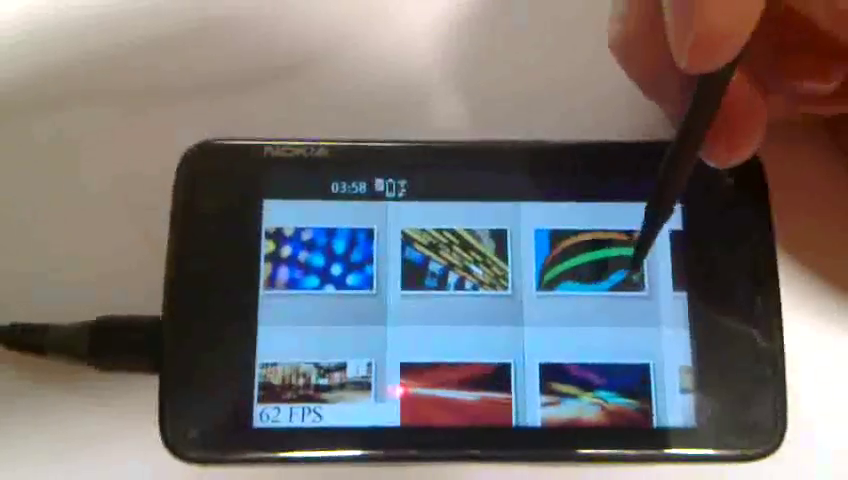
mouse_move(625, 262)
mouse_down()
mouse_move(400, 260)
mouse_move(470, 270)
mouse_move(400, 268)
mouse_up()
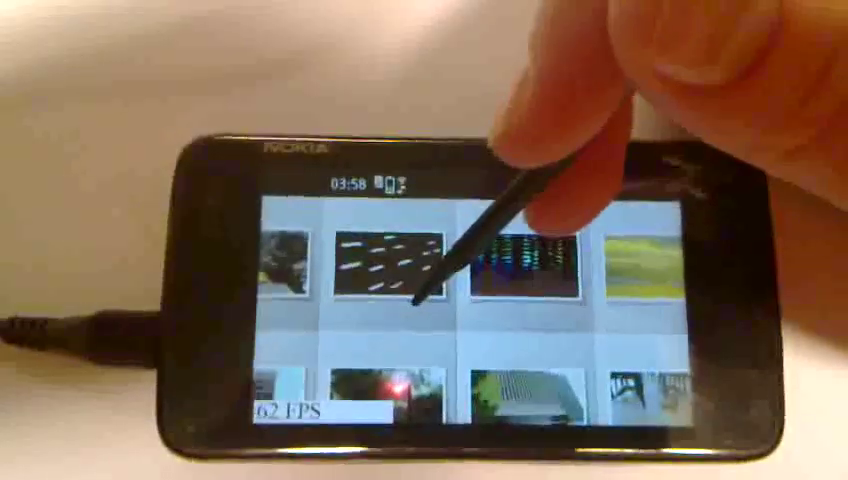
Swipe three times through loading thumbnails to the landscape, food and line-graph photos.
drag(410, 290, 680, 270)
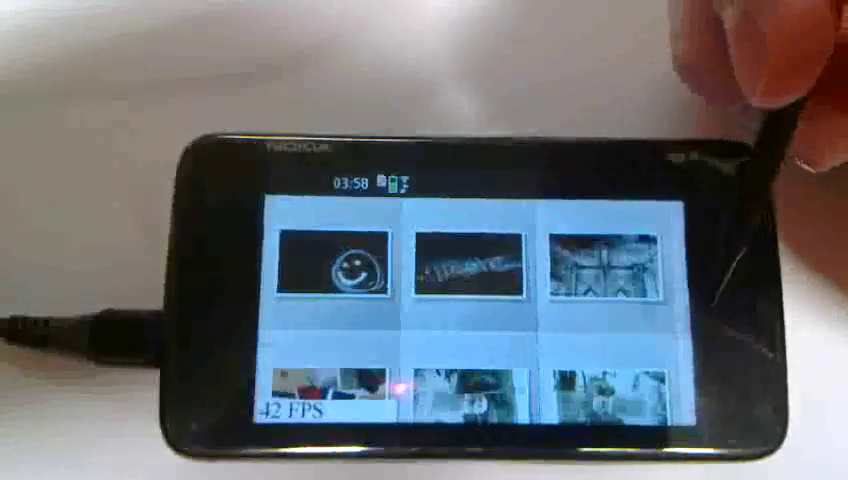
drag(550, 232, 515, 346)
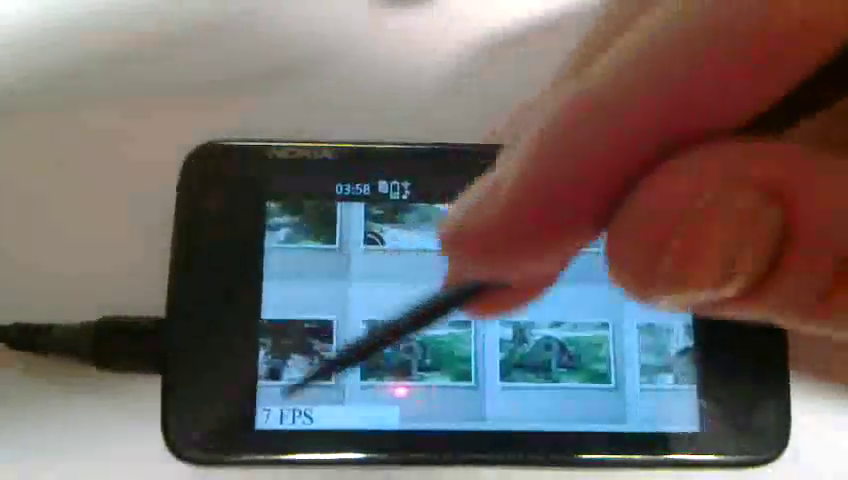
drag(369, 350, 420, 260)
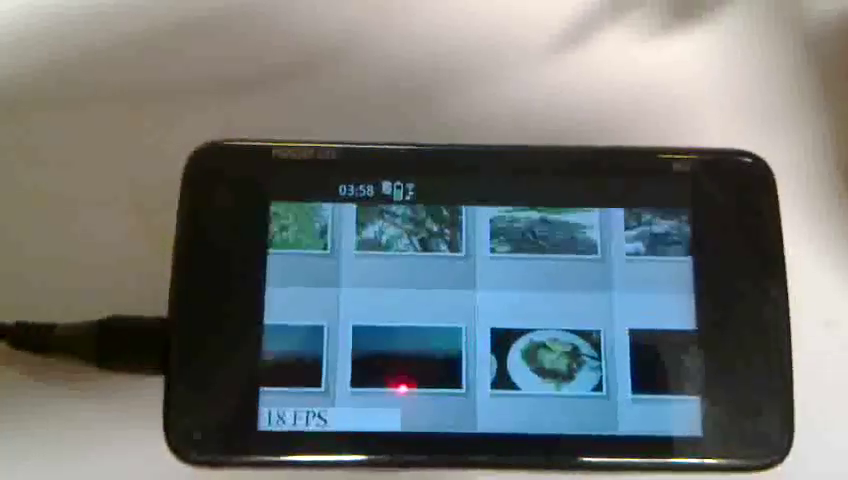